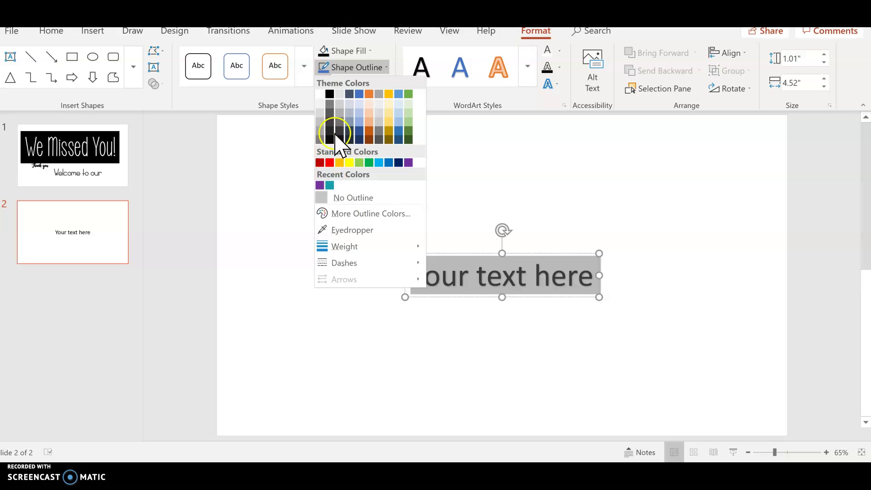
# Give the WordArt text box a black outline and replace its placeholder text with a first name.
pyautogui.click(331, 94)
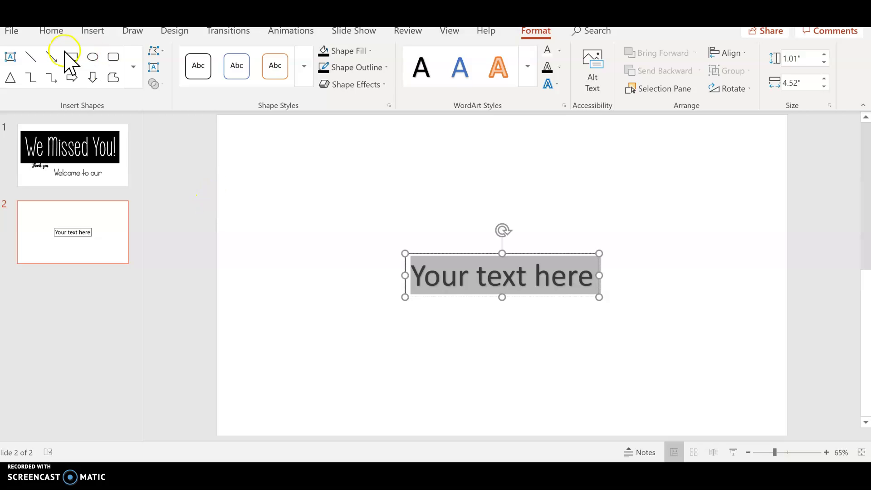
pyautogui.click(452, 265)
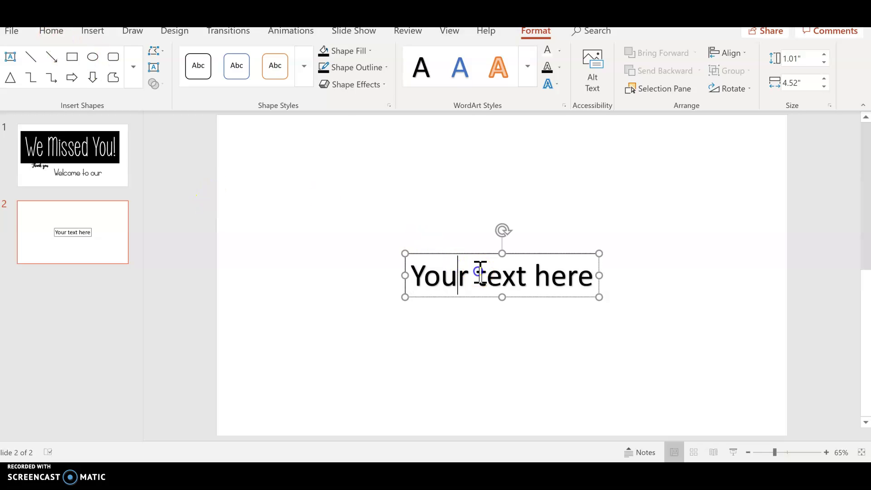
pyautogui.doubleClick(481, 272)
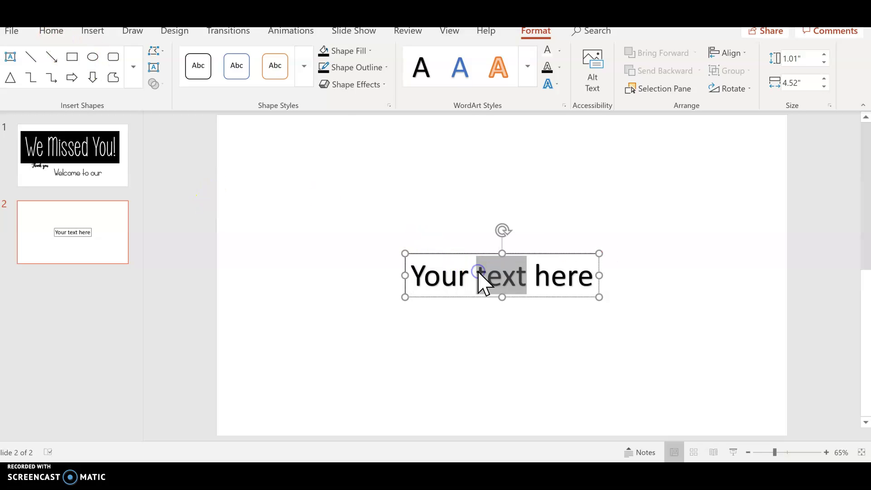
pyautogui.click(62, 32)
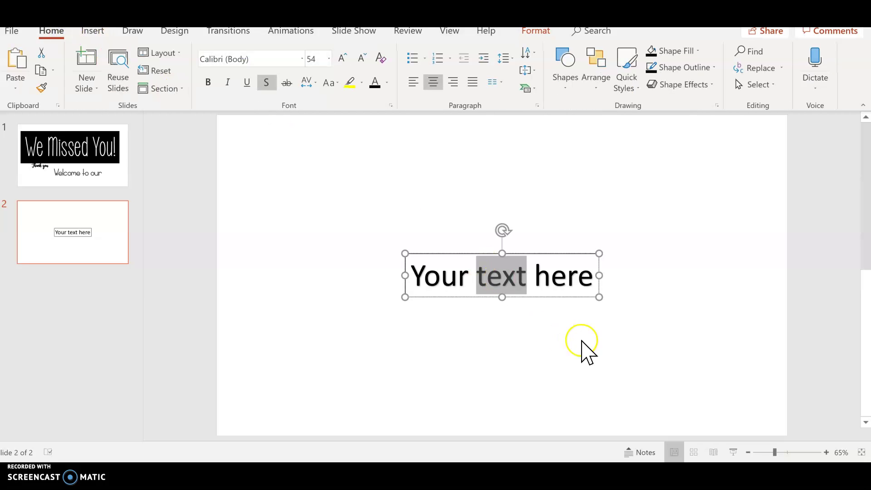
pyautogui.tripleClick(570, 277)
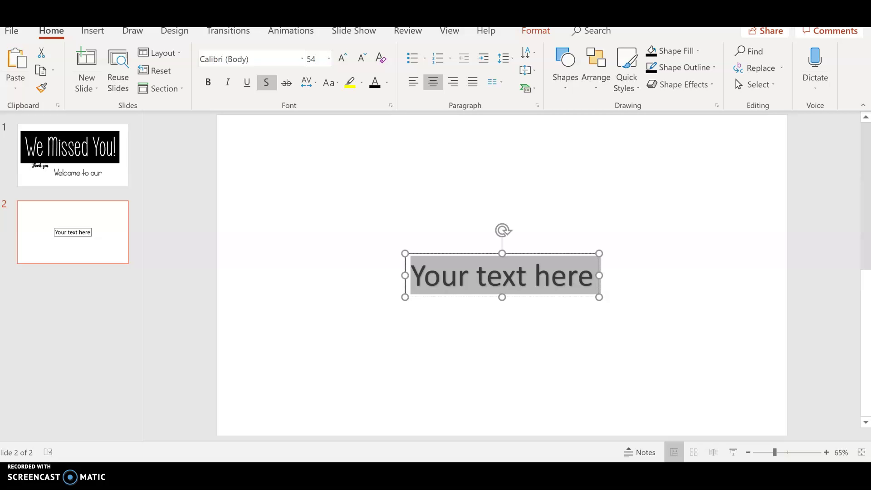
pyautogui.write('Stephai')
pyautogui.press('BackSpace')
pyautogui.write('nie')
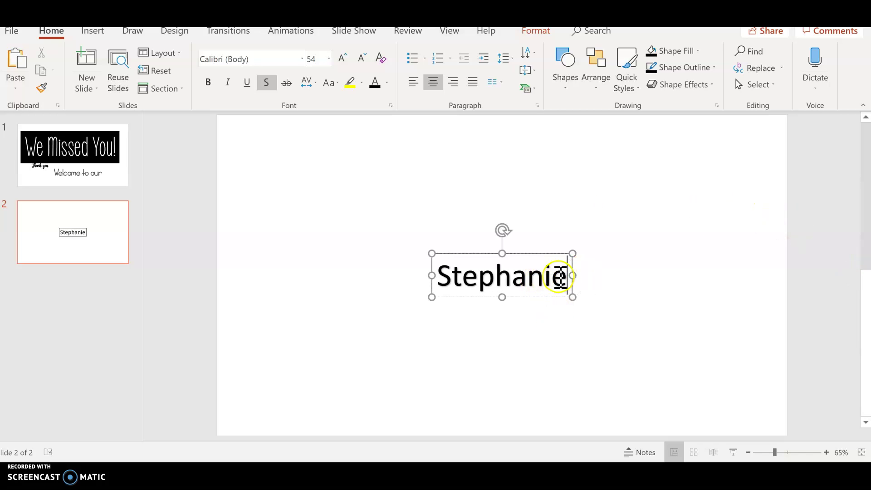
# Widen the text box slightly and set the name's font to KG Beneath Your Beautiful.
pyautogui.moveTo(573, 277); pyautogui.dragTo(603, 278)
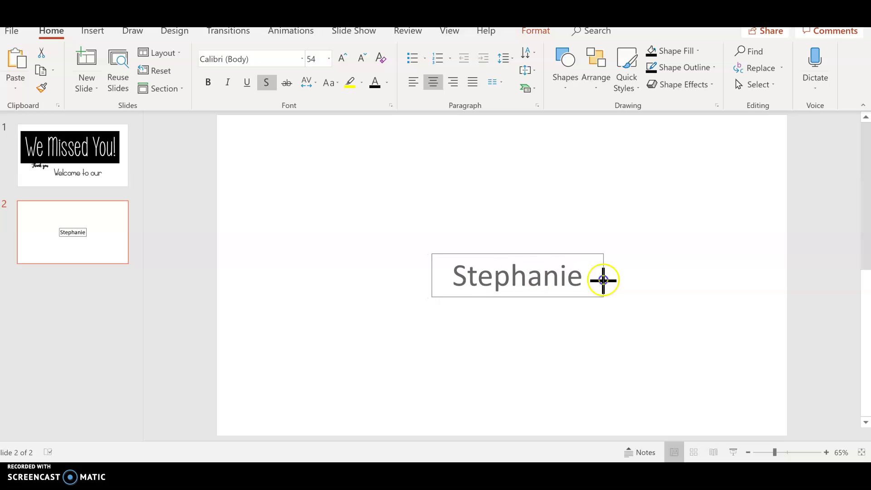
pyautogui.click(569, 280)
pyautogui.doubleClick(570, 279)
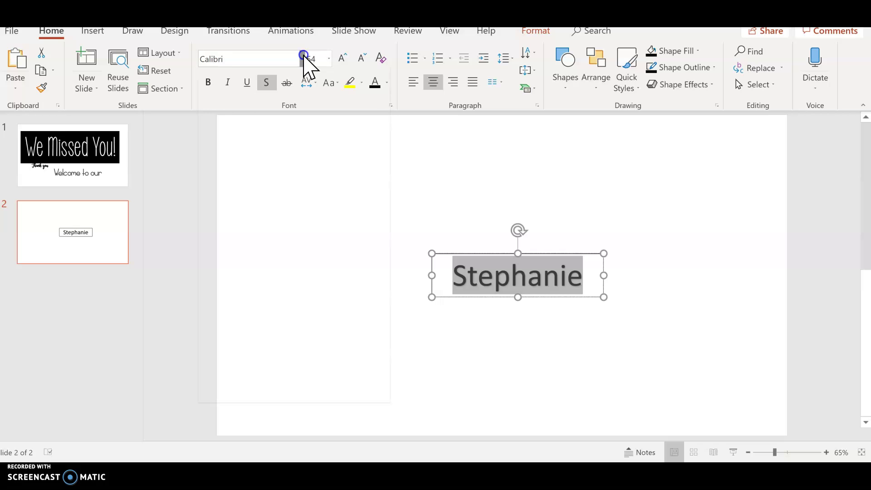
pyautogui.click(302, 58)
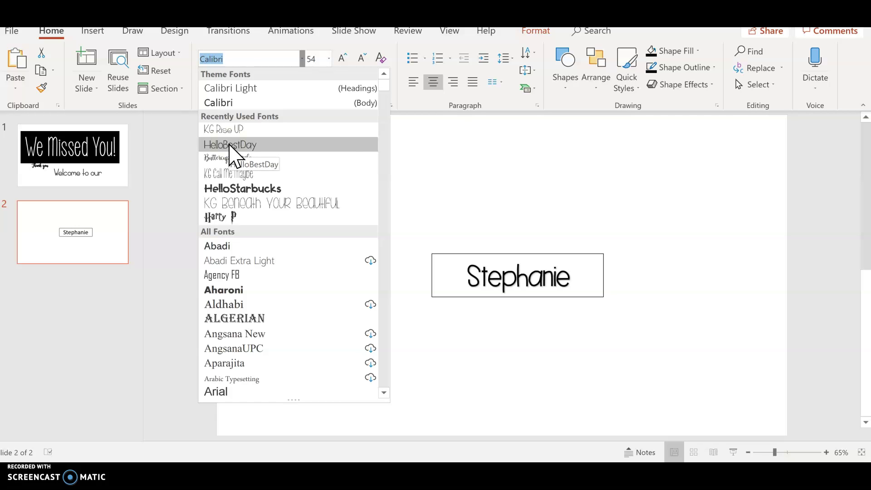
pyautogui.click(245, 188)
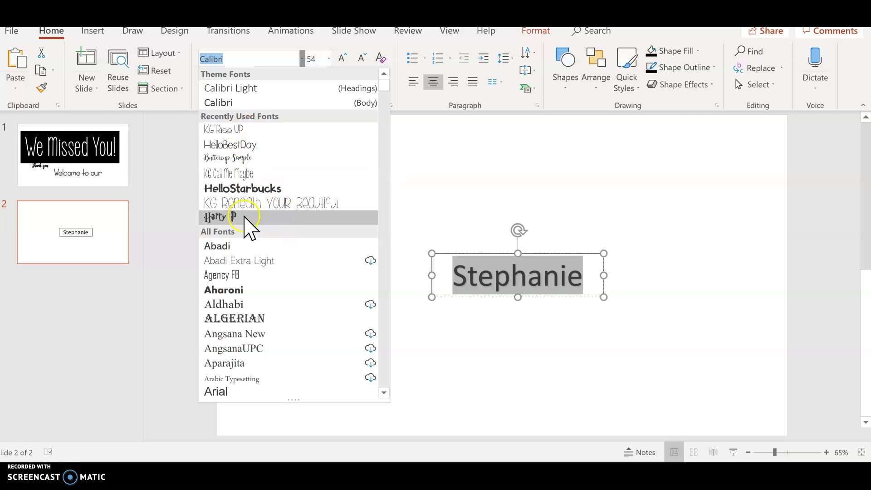
pyautogui.scroll(-20, 252, 211)
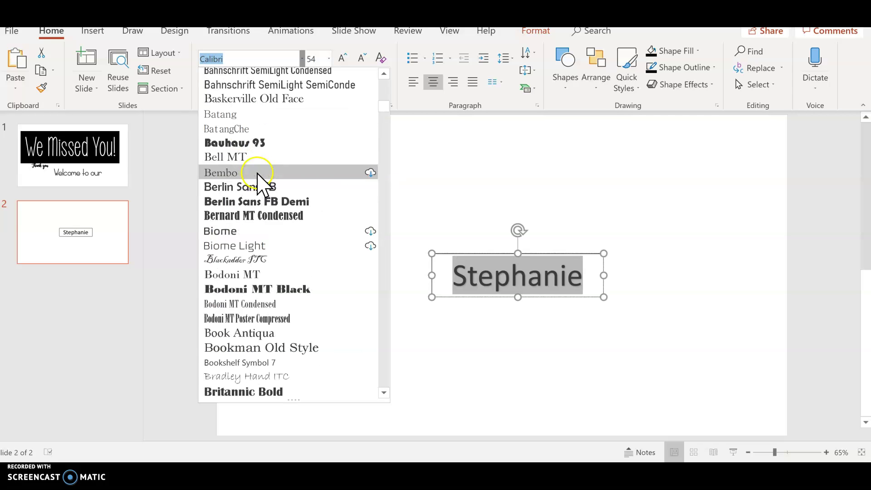
pyautogui.scroll(20, 252, 259)
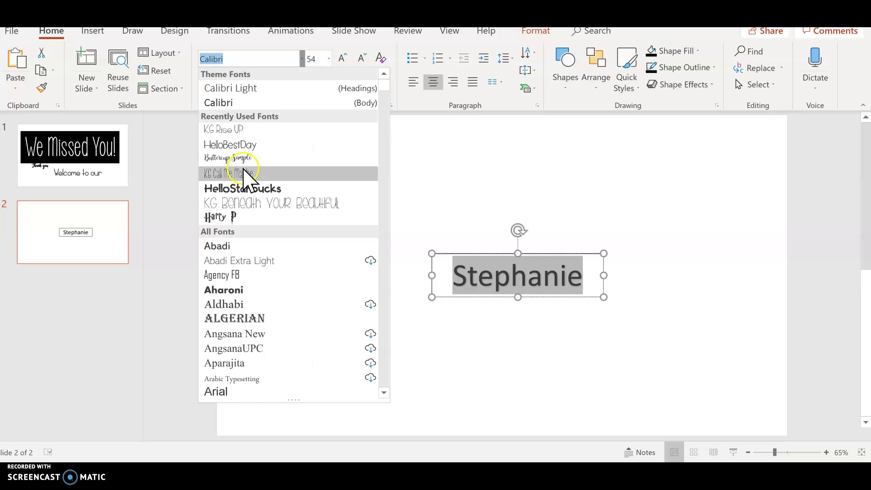
pyautogui.click(252, 203)
pyautogui.click(585, 277)
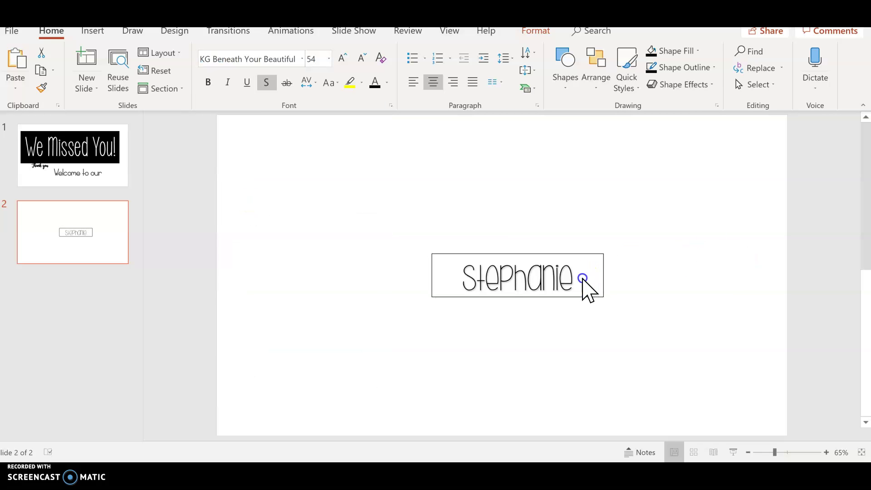
# Remove the outline and the fill from the name's text box.
pyautogui.click(658, 237)
pyautogui.click(595, 255)
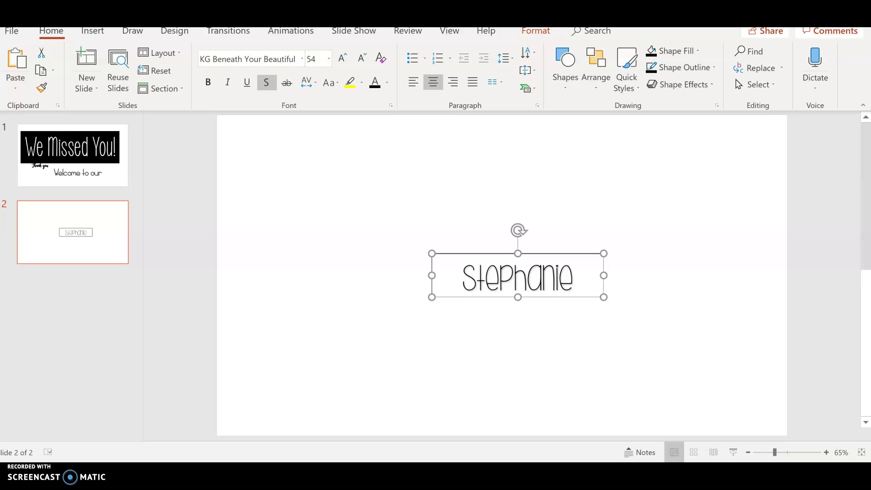
pyautogui.hotkey('alt', 'j')
pyautogui.press('d')
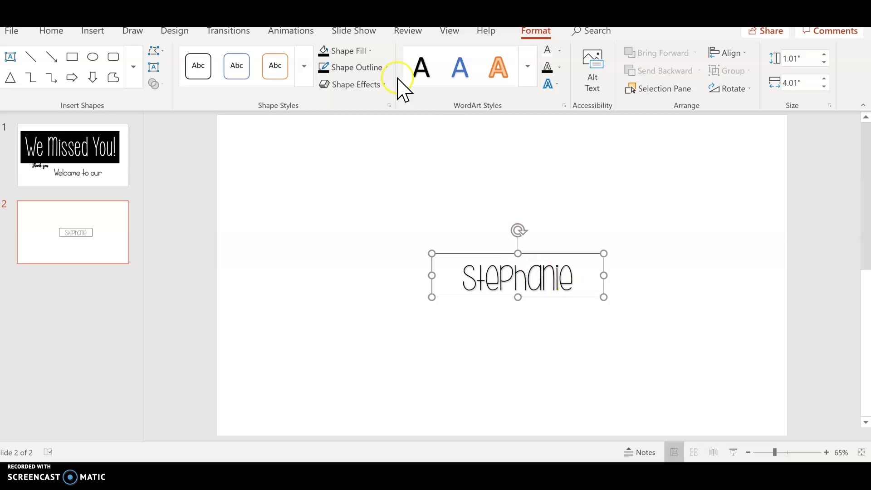
pyautogui.click(387, 67)
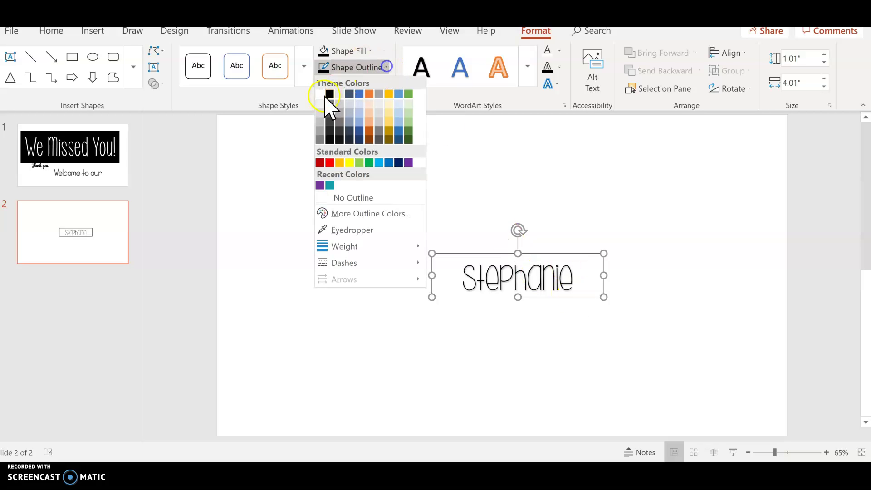
pyautogui.click(346, 196)
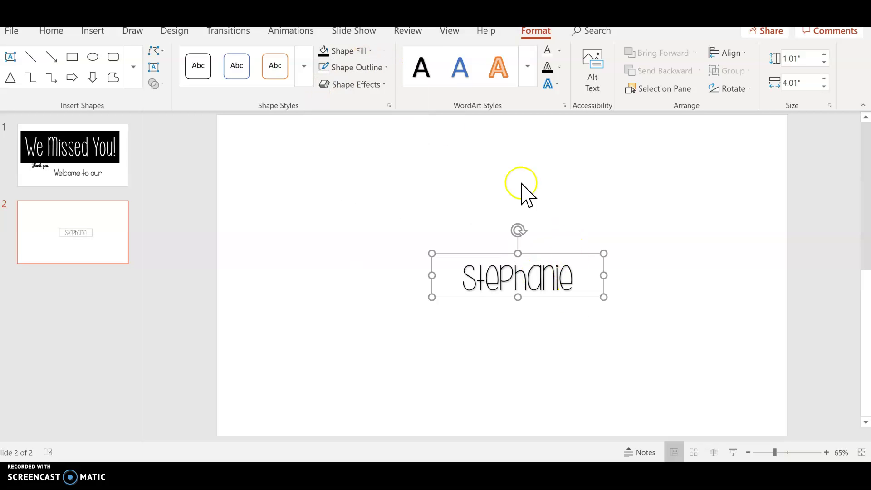
pyautogui.click(366, 51)
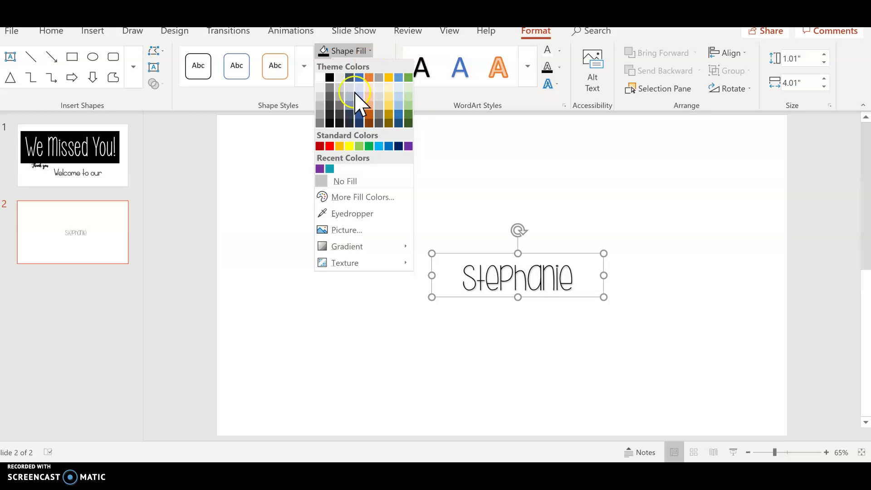
pyautogui.click(343, 181)
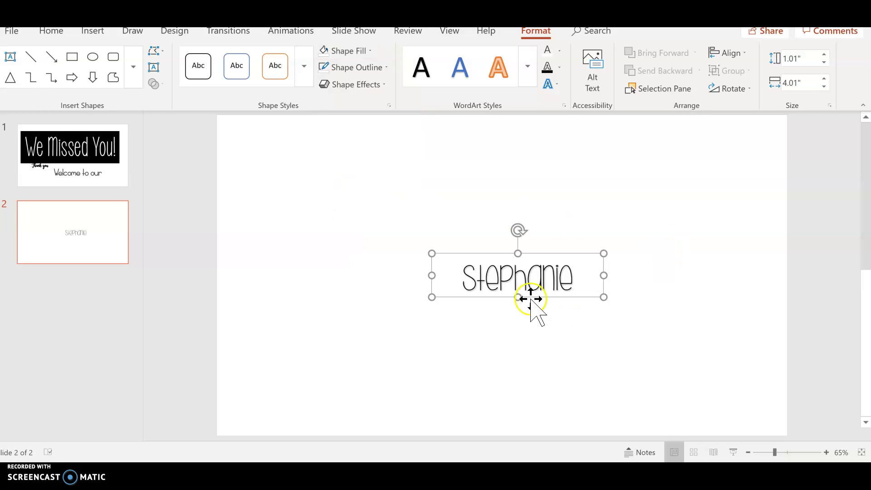
# Set both the text fill and the text outline of the name to black.
pyautogui.click(560, 51)
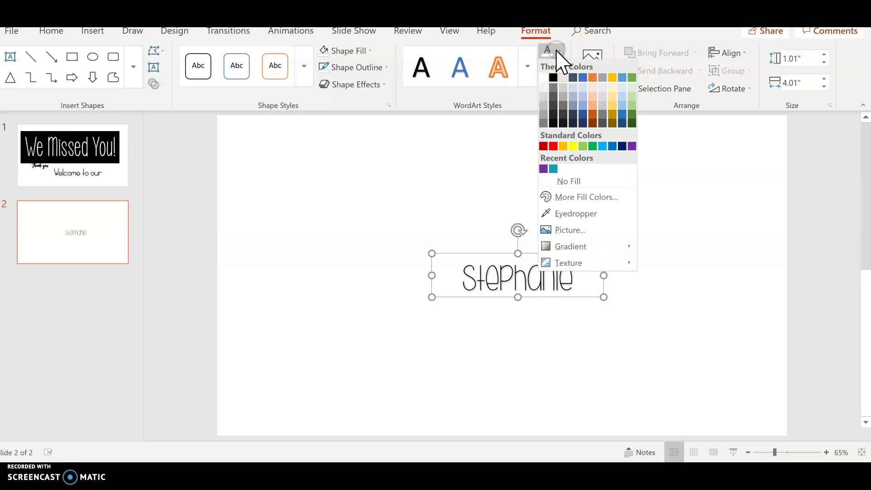
pyautogui.click(553, 78)
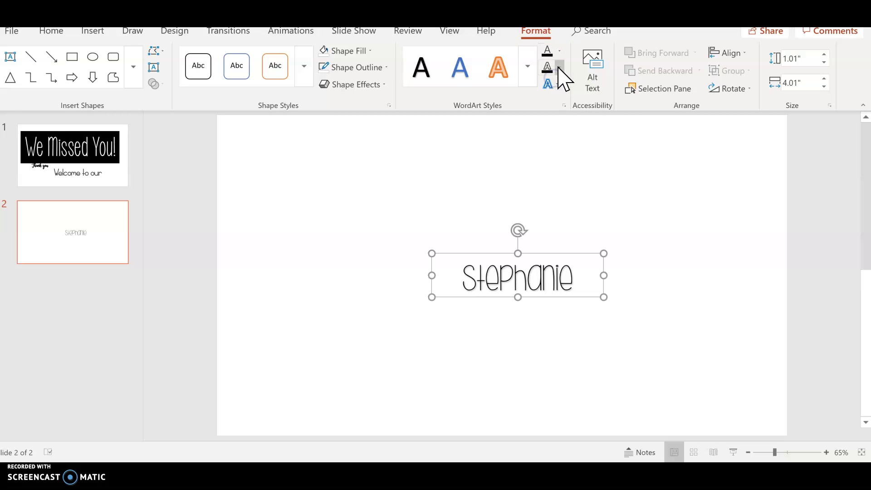
pyautogui.click(560, 67)
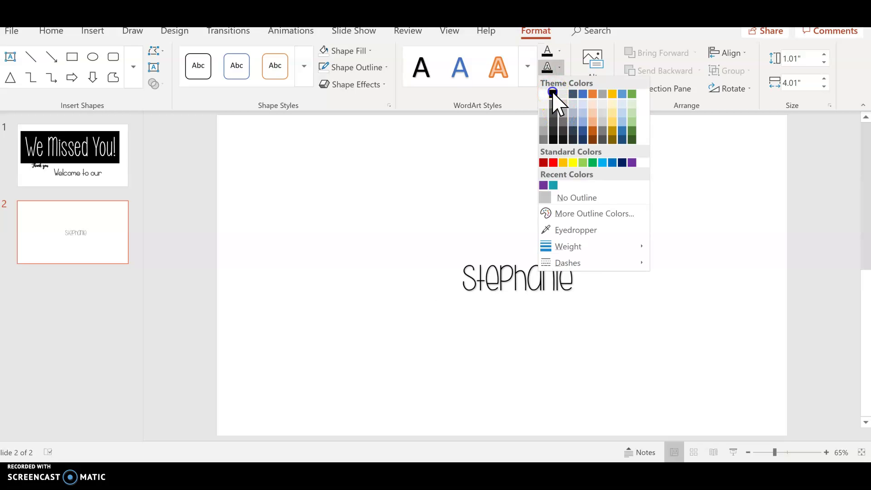
pyautogui.click(553, 93)
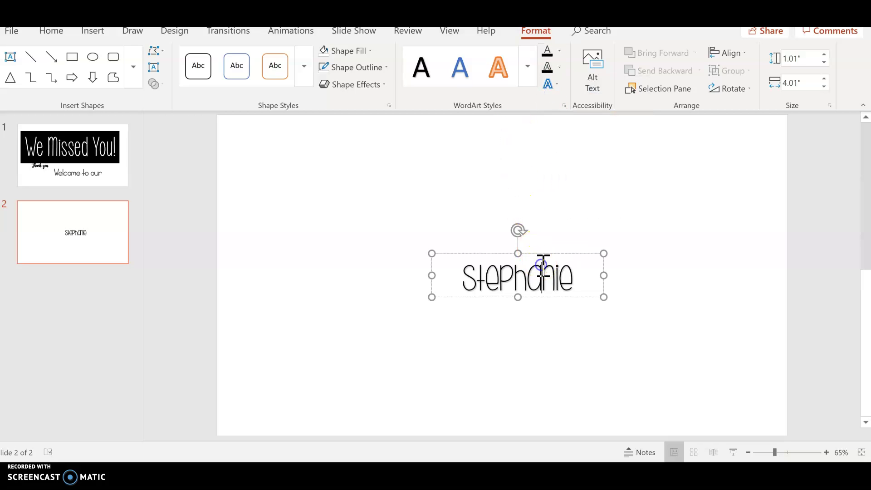
pyautogui.moveTo(570, 273); pyautogui.dragTo(462, 288)
pyautogui.click(557, 282)
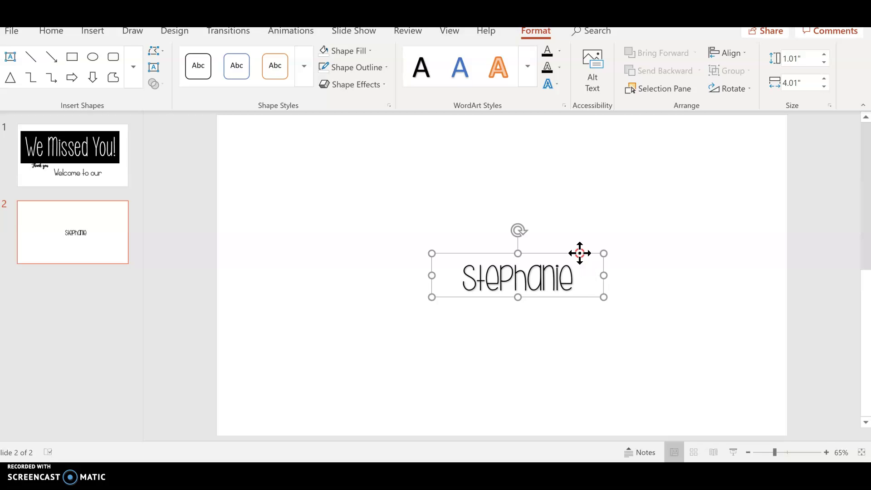
# Save the name's text box as a PNG picture named Demo in the Pictures folder.
pyautogui.rightClick(579, 255)
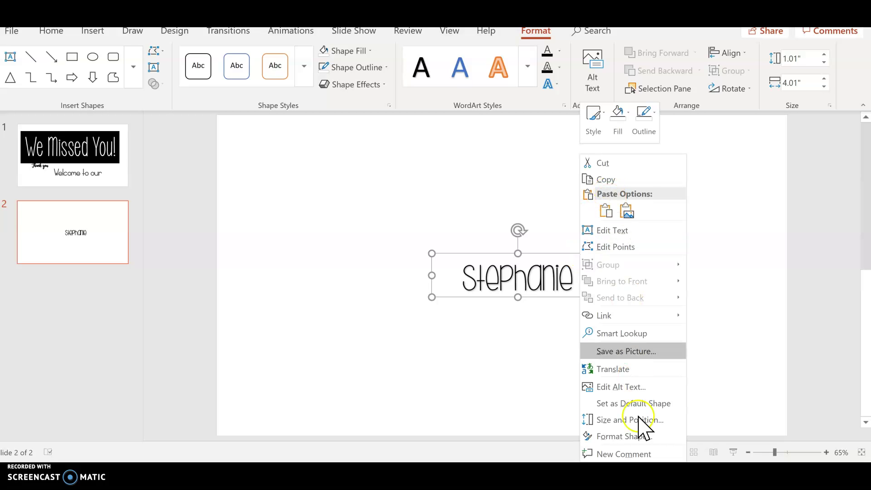
pyautogui.click(641, 352)
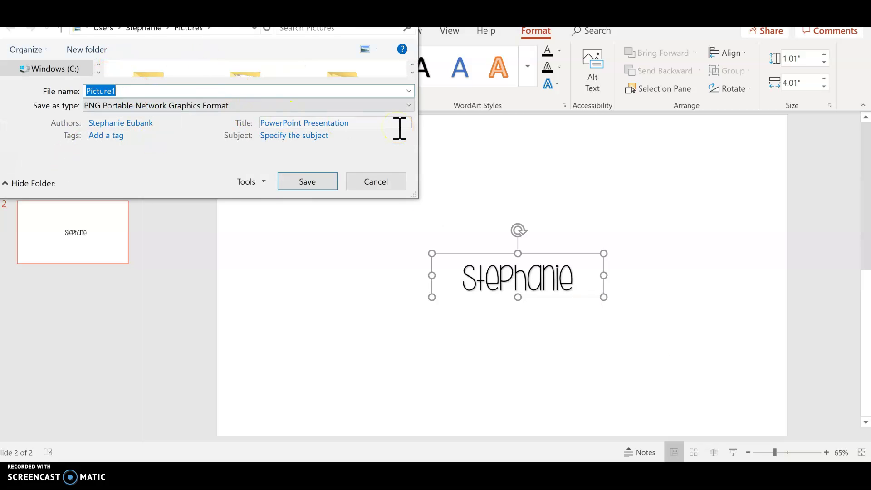
pyautogui.write('emo')
pyautogui.moveTo(220, 17); pyautogui.dragTo(225, 91)
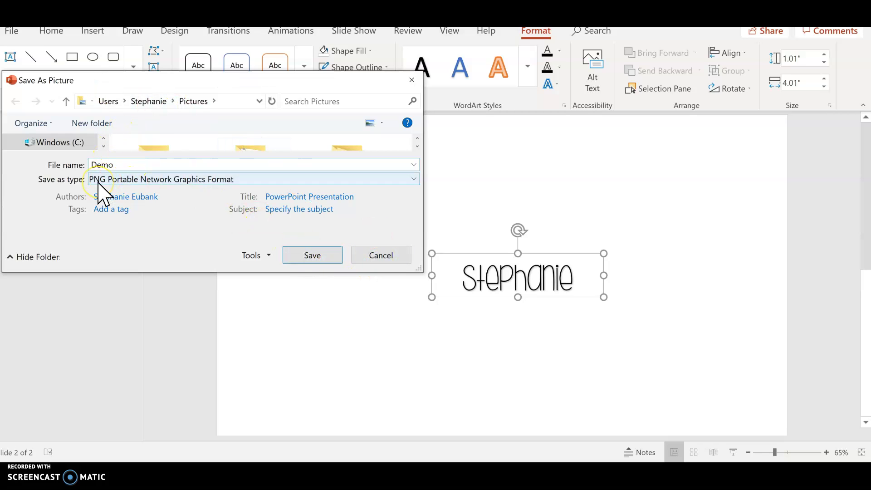
pyautogui.click(117, 180)
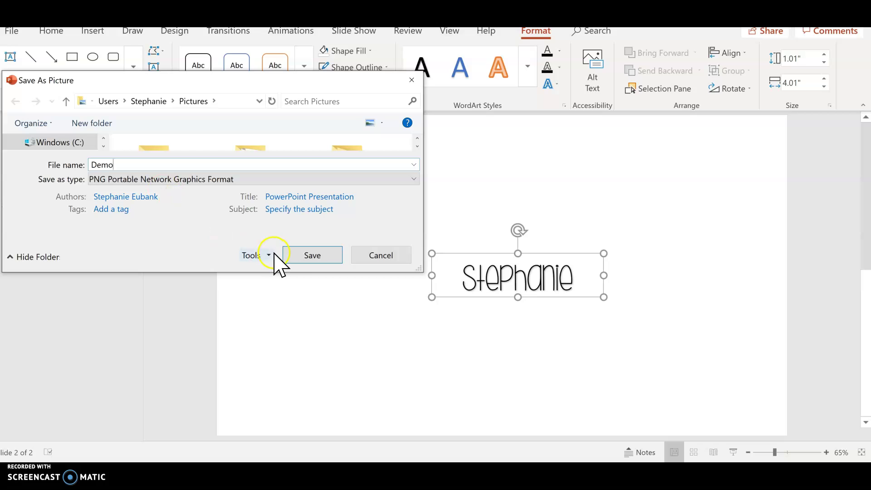
pyautogui.click(298, 255)
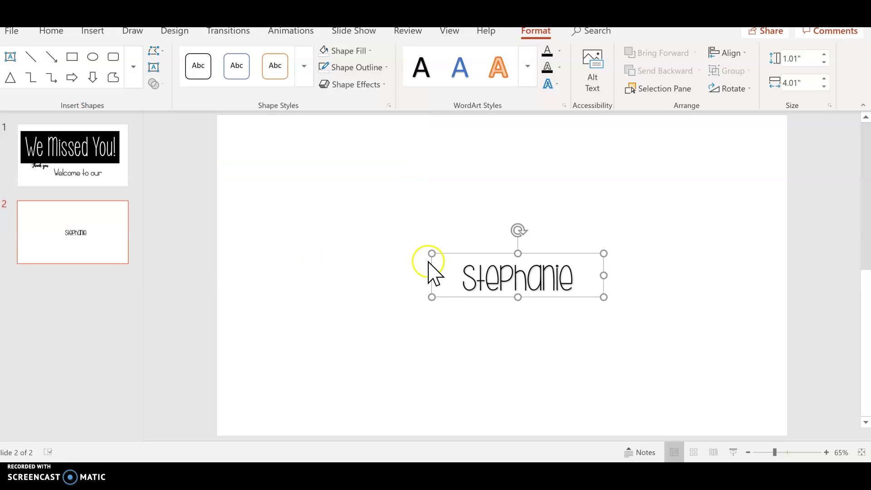
# Switch to the Google Slides presentation and insert Demo.png from the computer's Pictures folder onto slide 5.
pyautogui.click(820, 7)
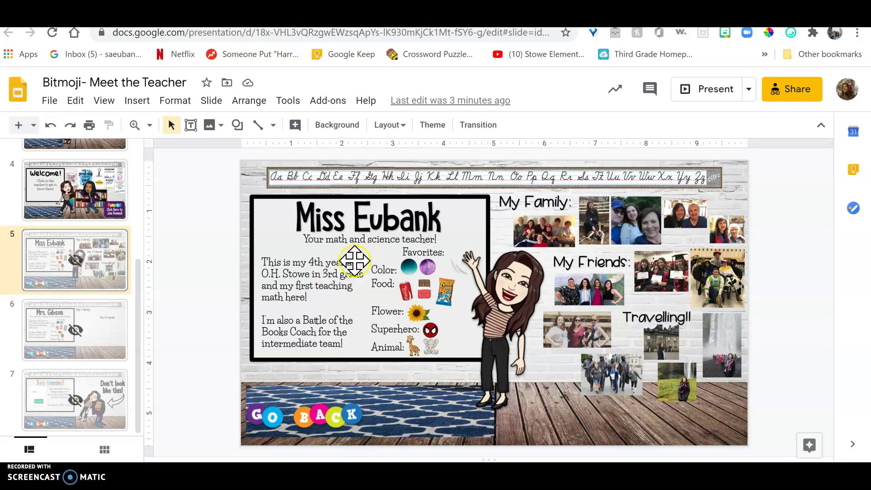
pyautogui.click(220, 126)
pyautogui.click(236, 149)
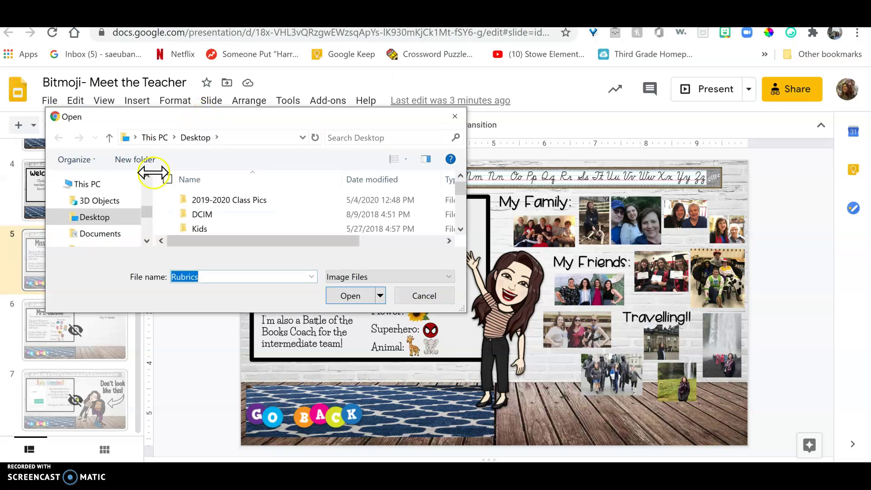
pyautogui.scroll(-3, 111, 223)
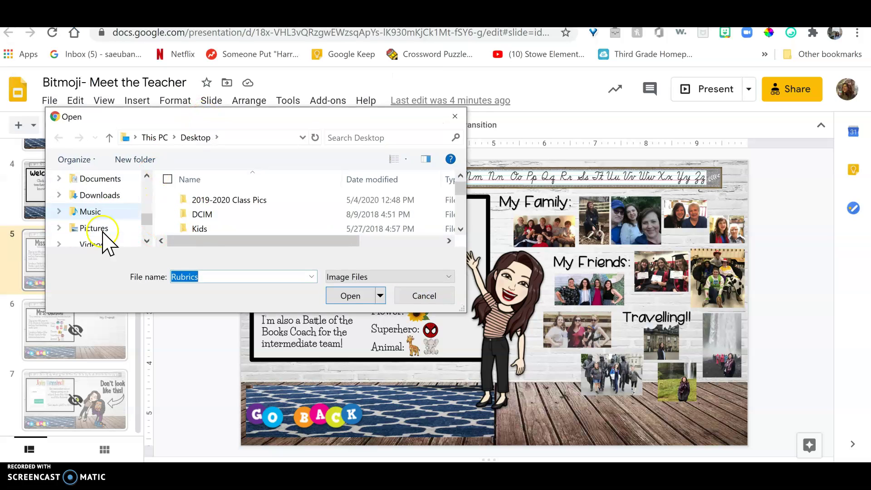
pyautogui.click(101, 228)
pyautogui.scroll(-5, 297, 227)
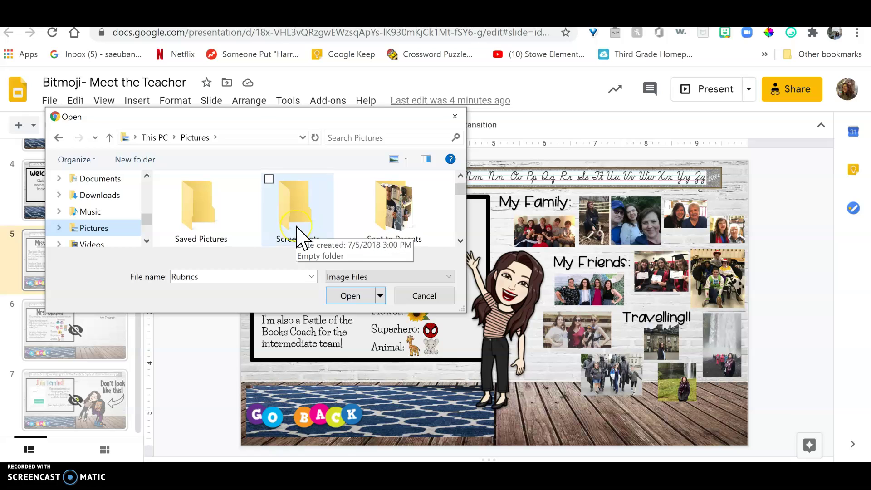
pyautogui.scroll(-1, 298, 236)
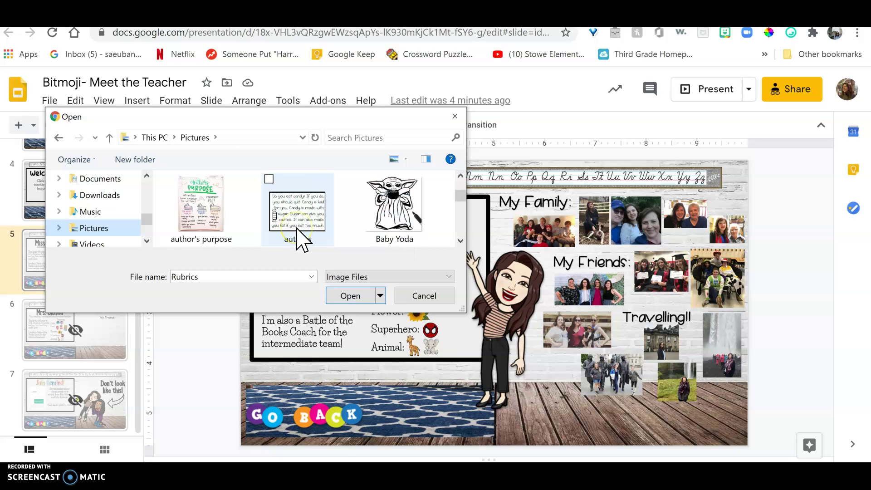
pyautogui.scroll(-1, 295, 247)
pyautogui.click(245, 273)
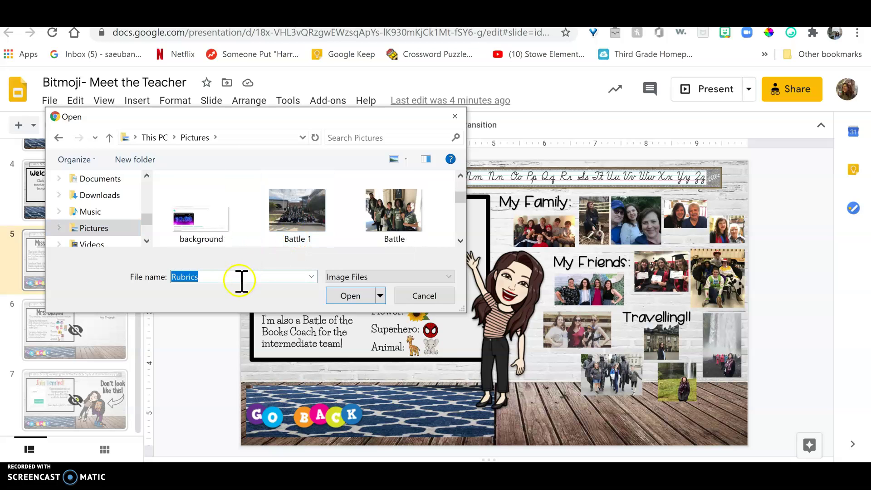
pyautogui.write('Dem')
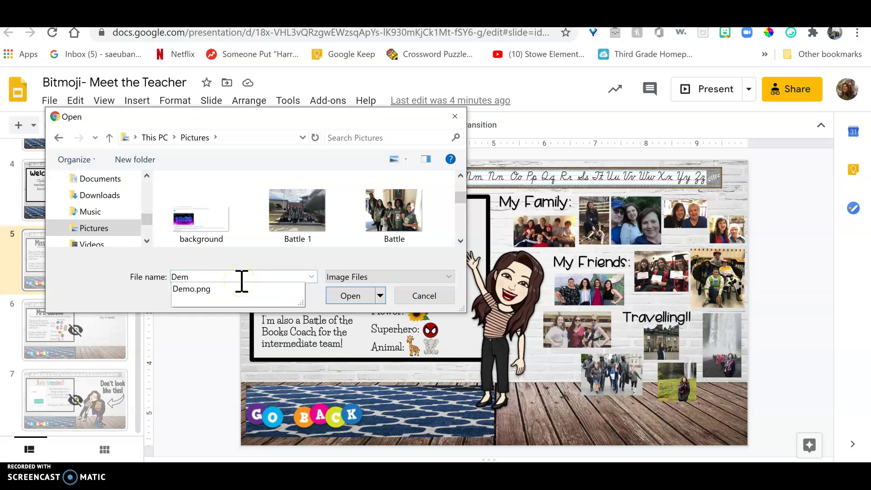
pyautogui.click(229, 289)
pyautogui.click(362, 301)
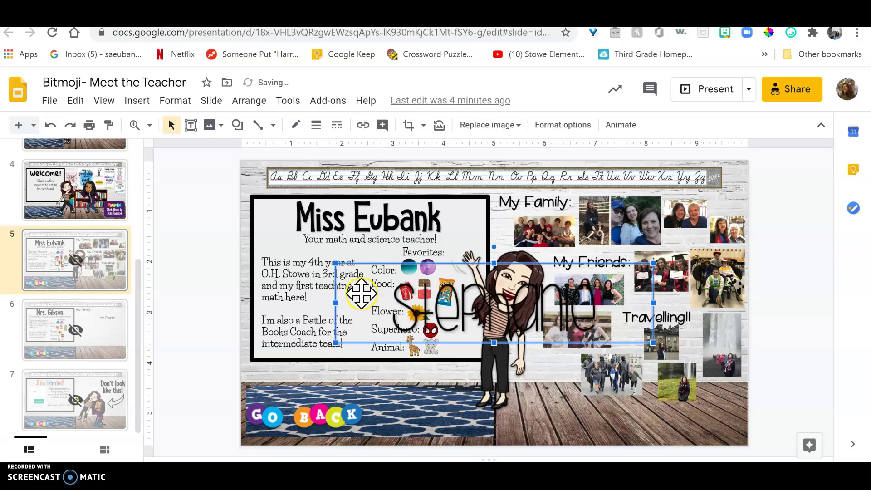
# Resize and reposition the inserted name picture on the slide, and undo its last move.
pyautogui.moveTo(653, 343); pyautogui.dragTo(427, 286)
pyautogui.moveTo(378, 274); pyautogui.dragTo(442, 385)
pyautogui.moveTo(389, 368); pyautogui.dragTo(599, 397)
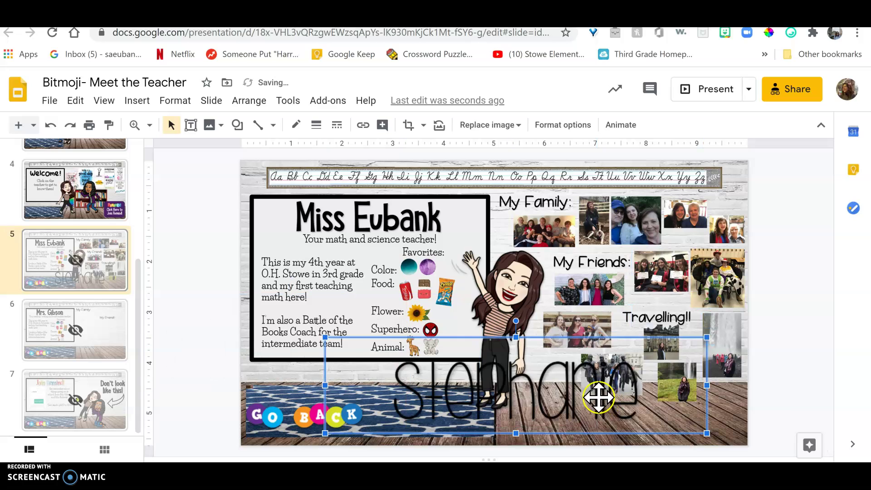
pyautogui.hotkey('ctrl', 'z')
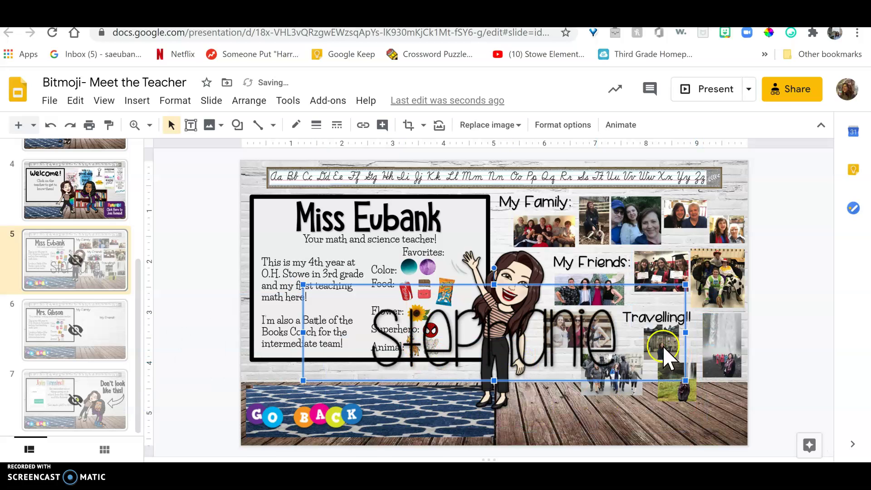